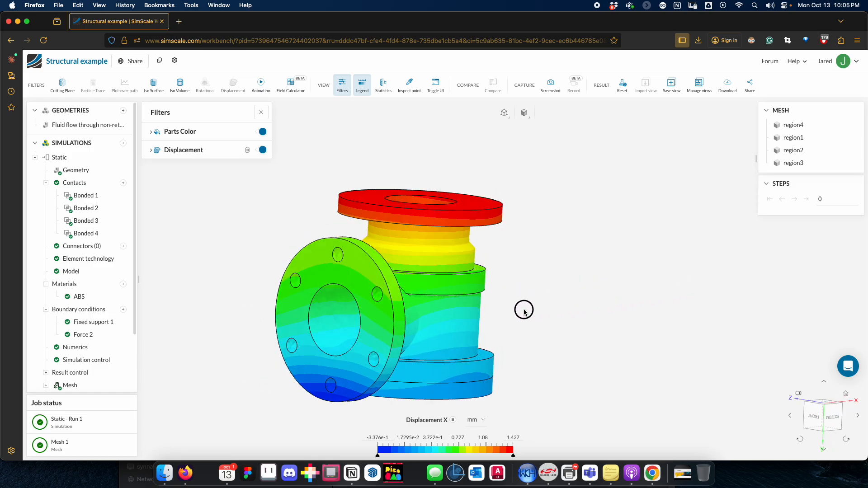
Step: Show the Displacement filter's settings and examine the deformed valve from the side and from below
mouse_move(638, 281)
mouse_down()
mouse_move(645, 231)
mouse_move(636, 287)
mouse_up()
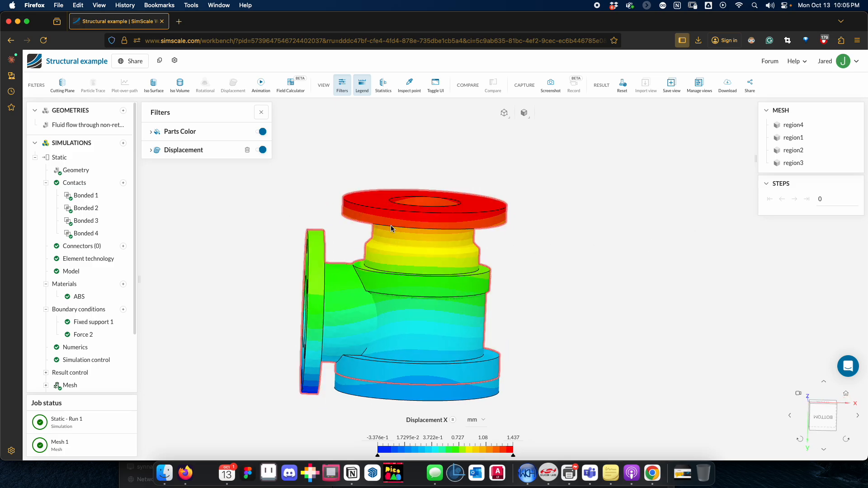
click(150, 150)
click(232, 171)
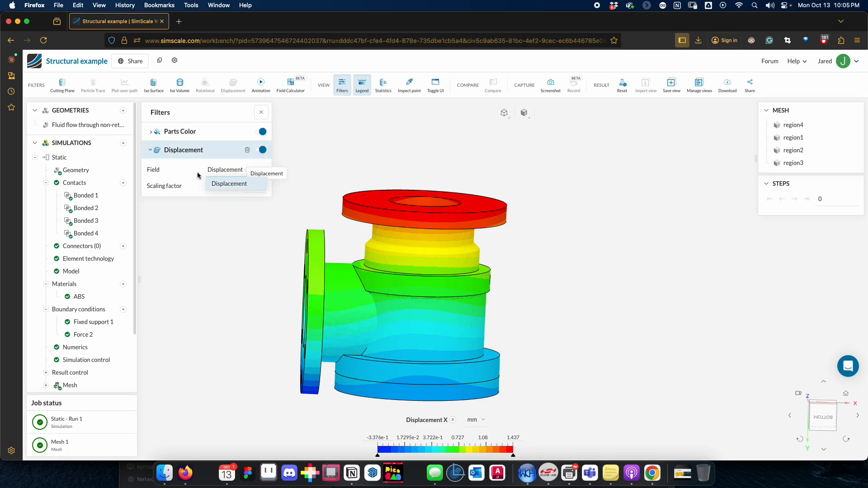
click(217, 185)
drag(568, 295, 561, 281)
drag(538, 405, 542, 401)
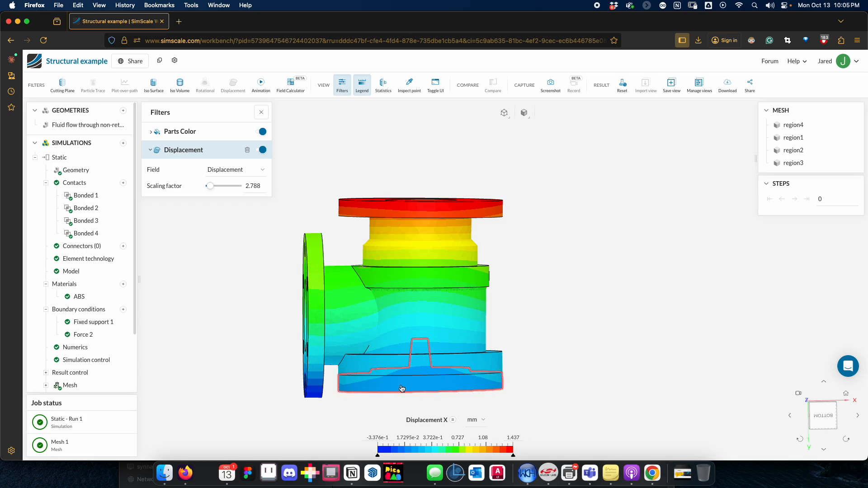
drag(324, 418, 330, 403)
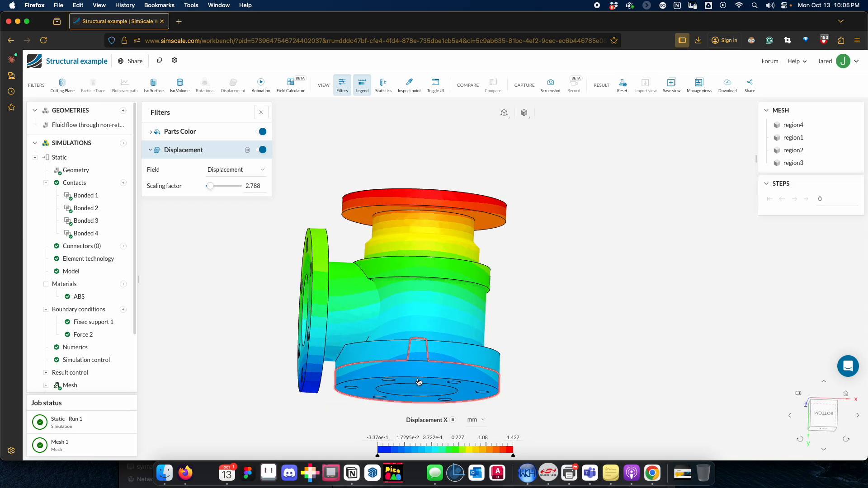
drag(419, 382, 488, 394)
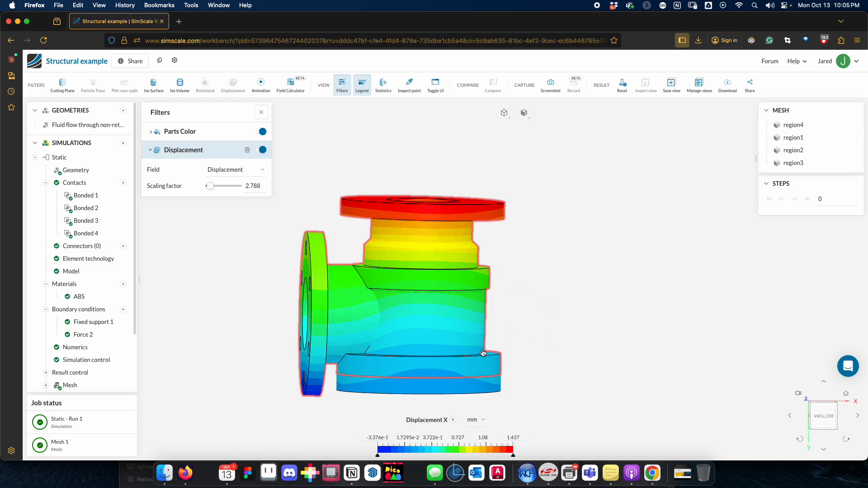
drag(329, 404, 366, 401)
drag(575, 370, 558, 350)
drag(305, 214, 297, 207)
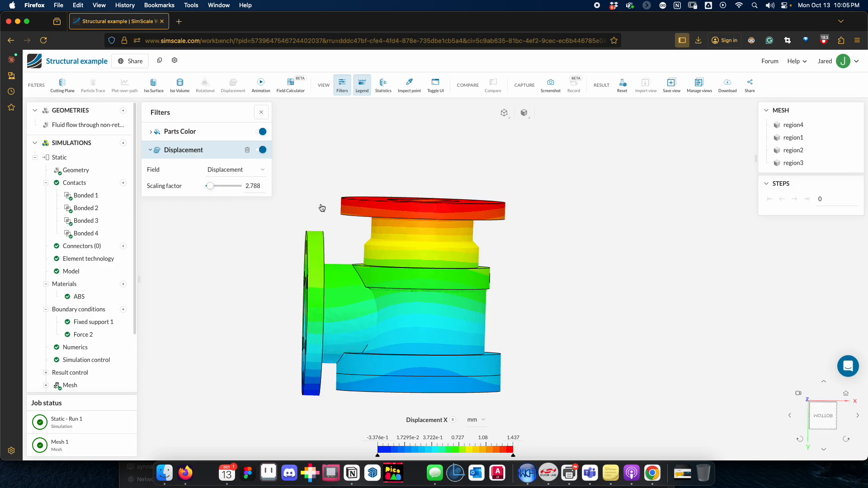
Step: Exaggerate the displayed valve deformation by raising the displacement scaling factor to 47.23 and then to 54.17
drag(210, 188, 223, 186)
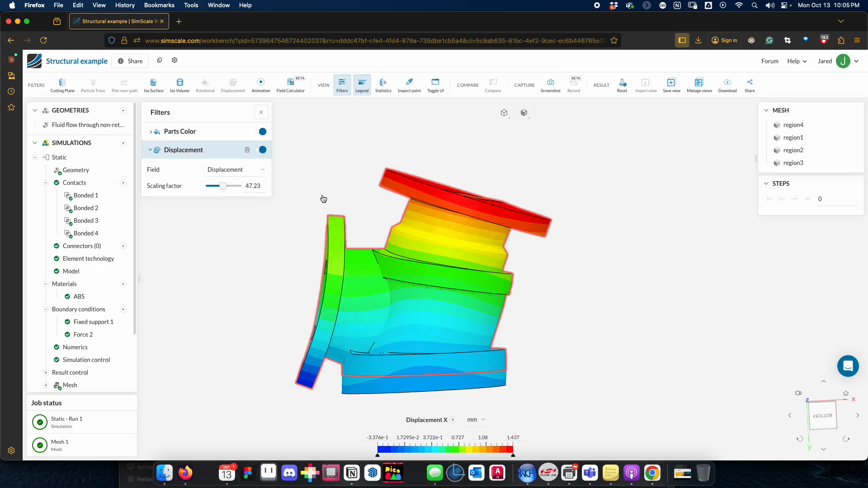
drag(322, 196, 384, 190)
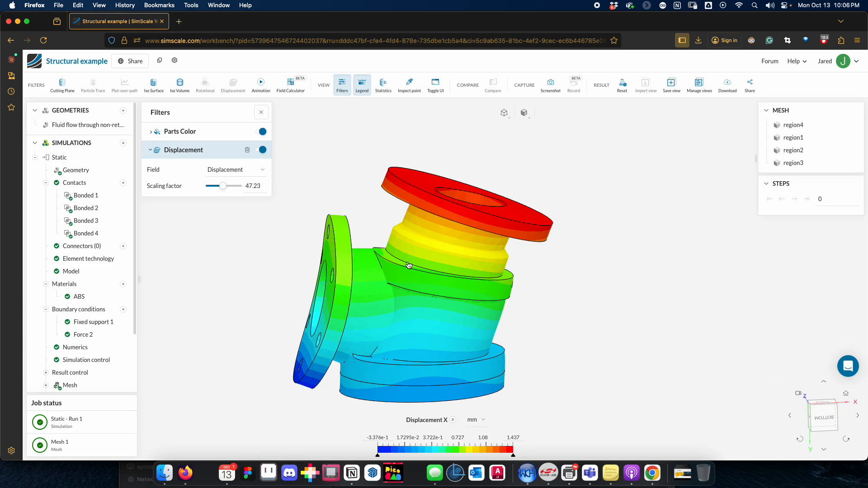
drag(224, 188, 226, 187)
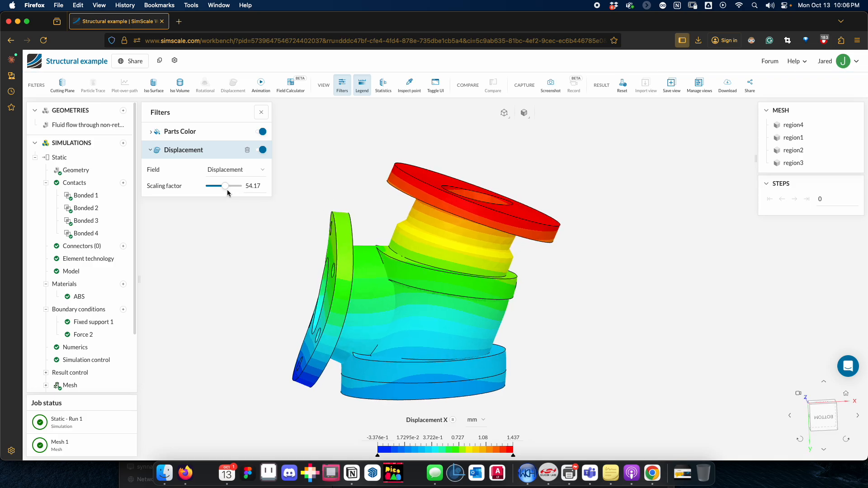
drag(312, 188, 362, 186)
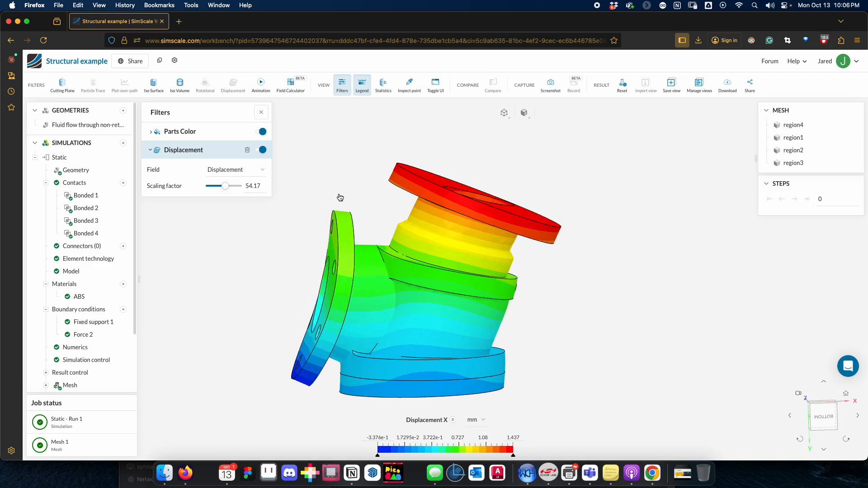
click(193, 155)
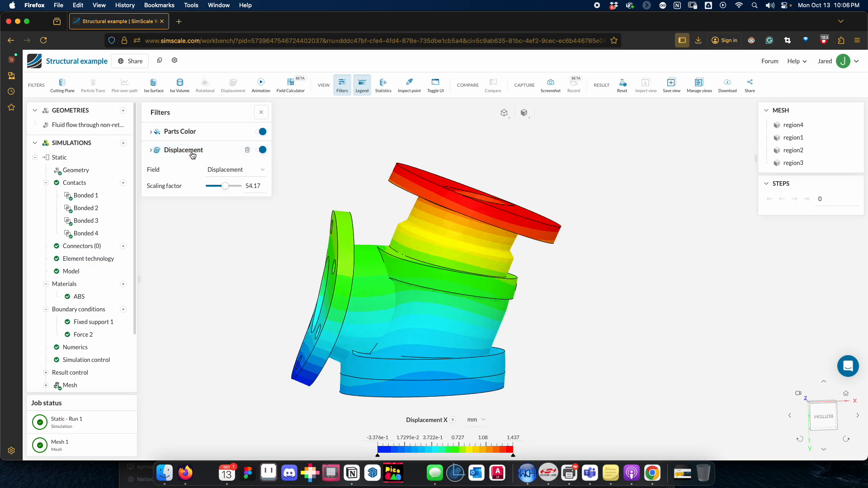
click(229, 172)
click(240, 174)
drag(338, 189, 367, 185)
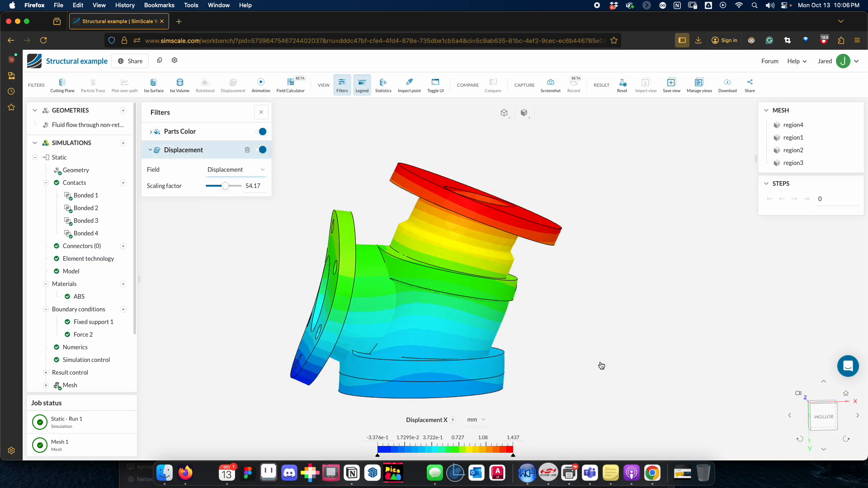
drag(601, 364, 520, 379)
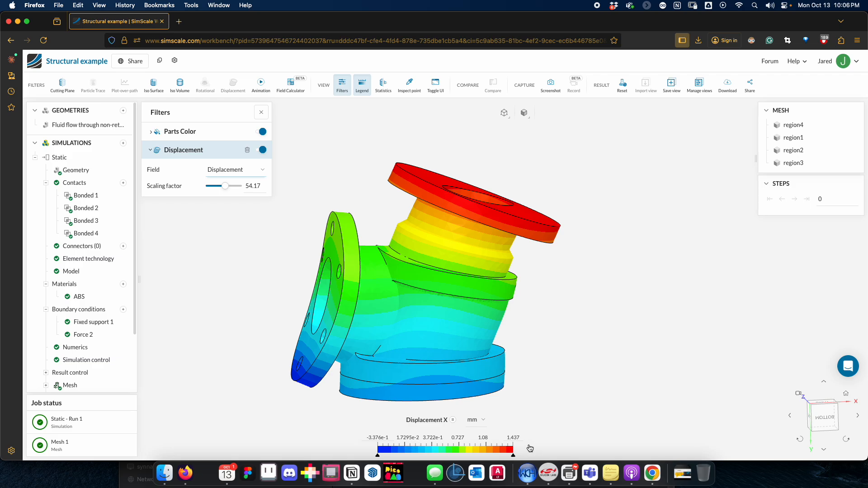
Step: Colour the result by displacement magnitude and set the legend's unit to mm
click(482, 420)
click(453, 420)
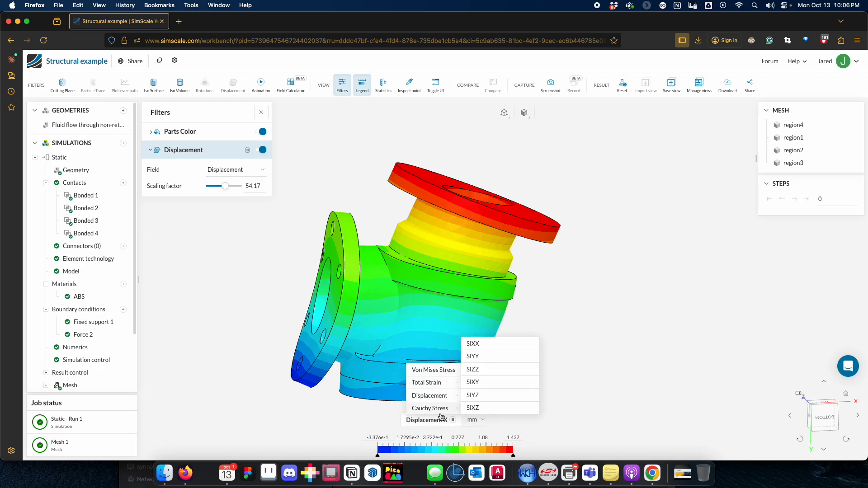
mouse_move(438, 400)
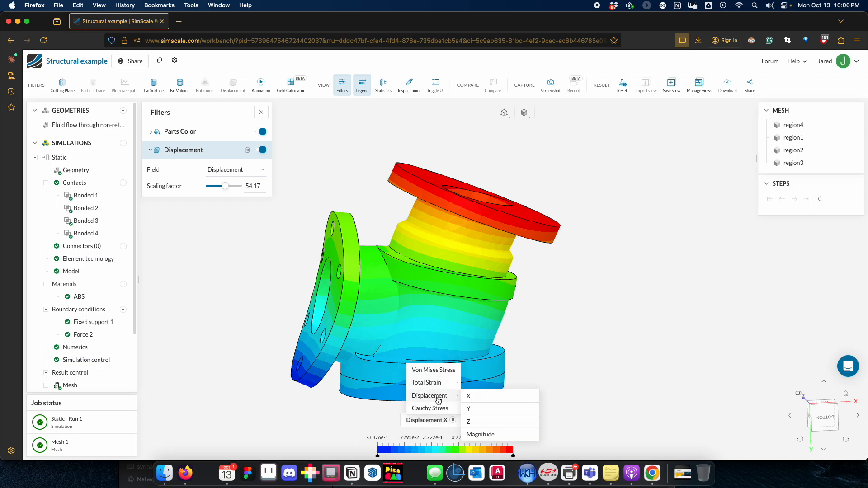
click(481, 435)
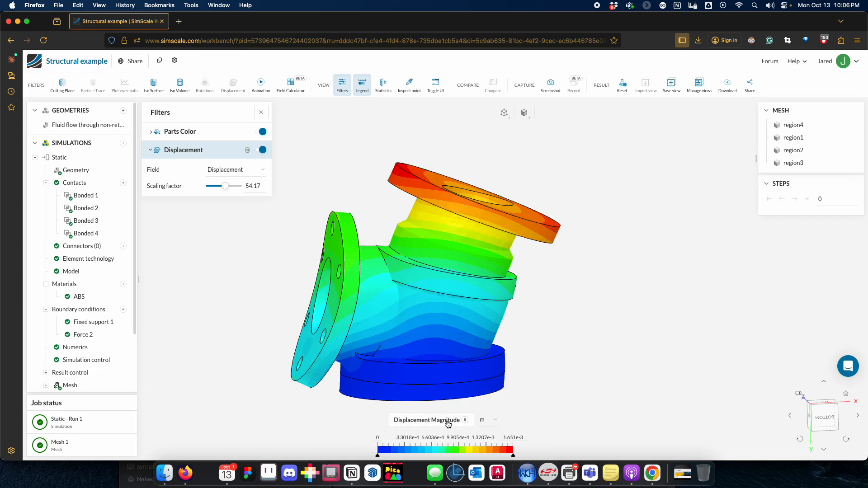
click(488, 421)
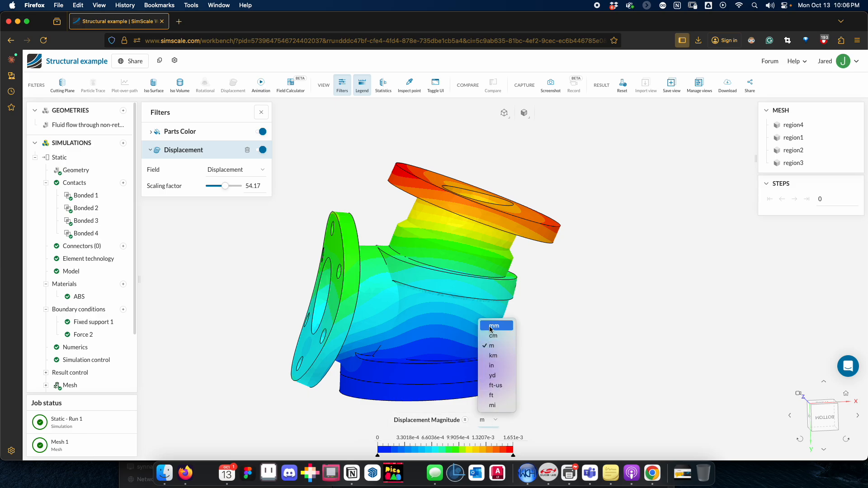
click(494, 326)
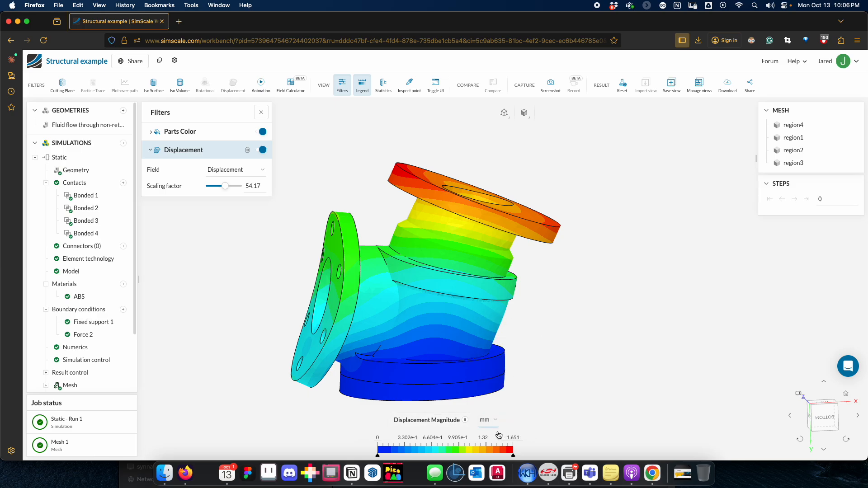
drag(579, 414, 581, 384)
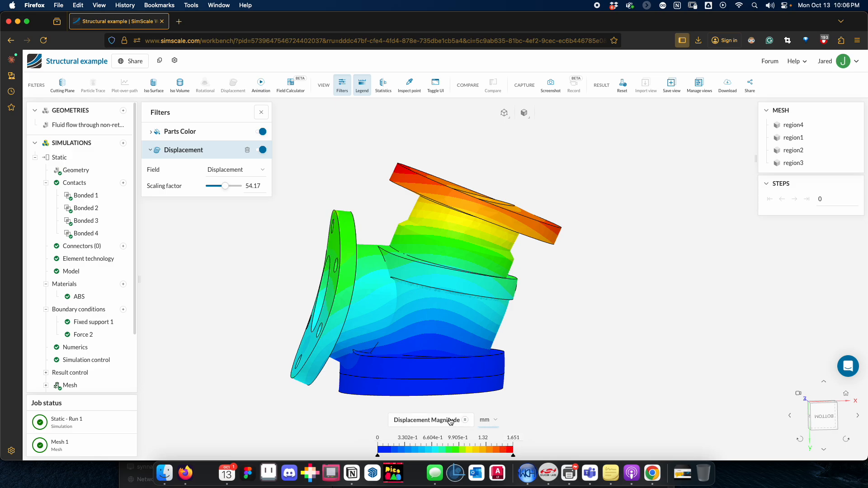
Step: Switch the result colouring back to the X component of displacement
click(464, 421)
mouse_move(445, 396)
click(474, 403)
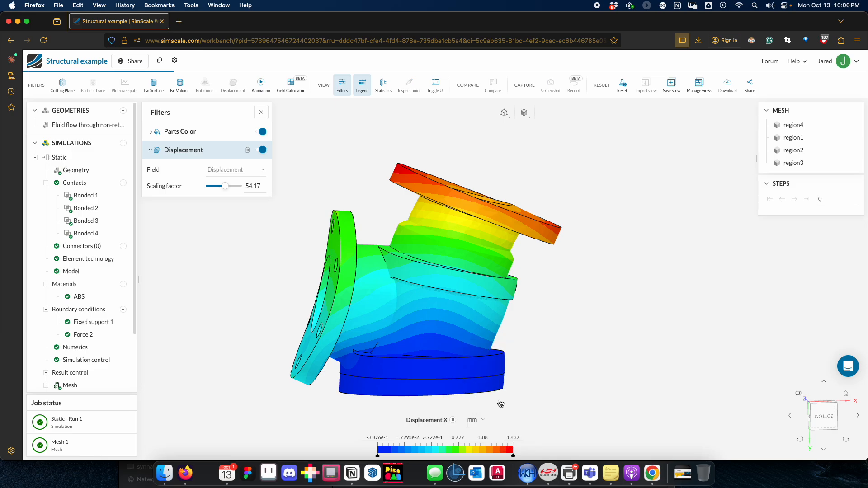
drag(578, 370, 570, 370)
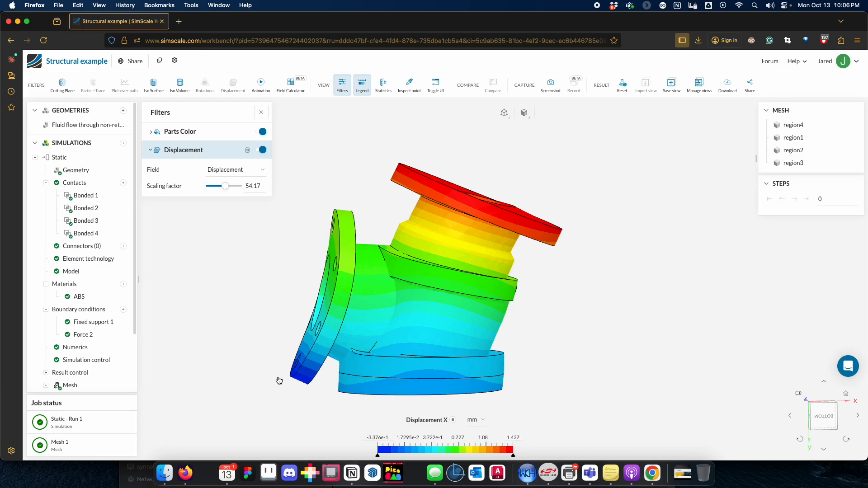
drag(241, 232, 233, 267)
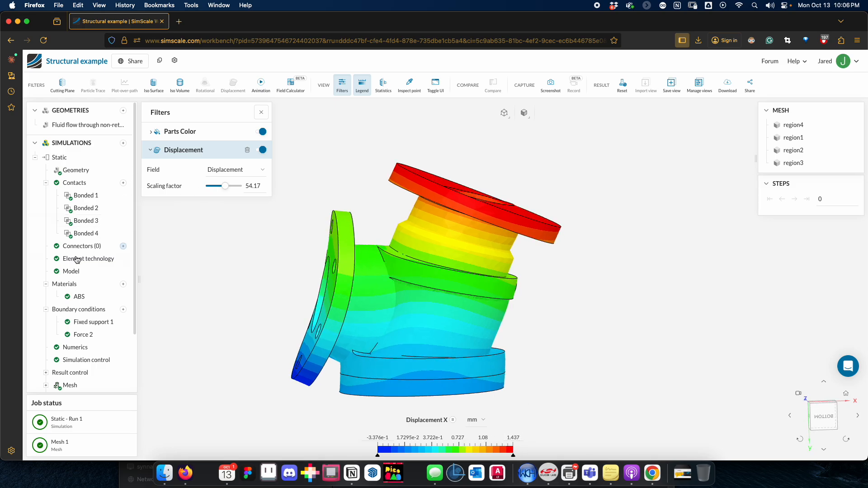
Step: Review the Force 2 boundary condition, then open the imported valve geometry and inspect it at an angle
click(95, 338)
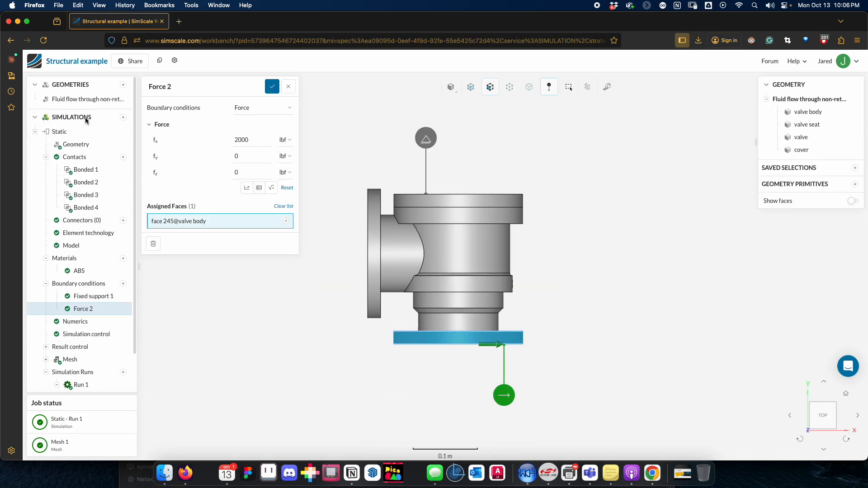
click(79, 85)
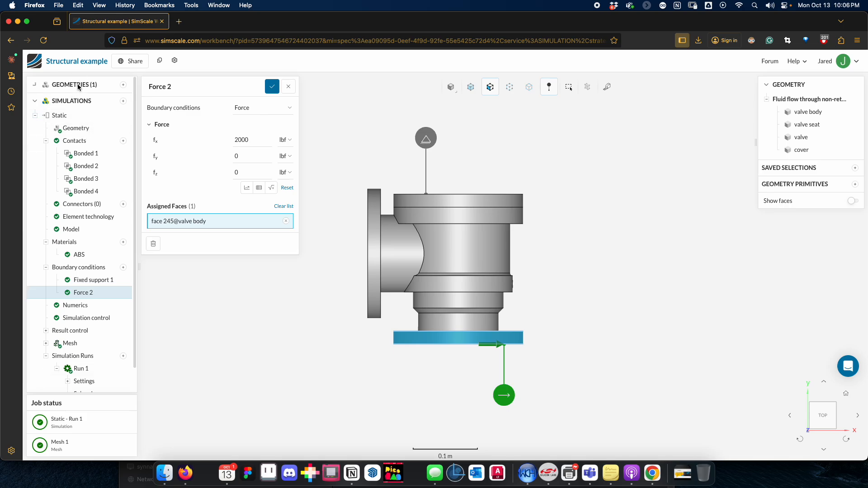
click(73, 85)
click(77, 99)
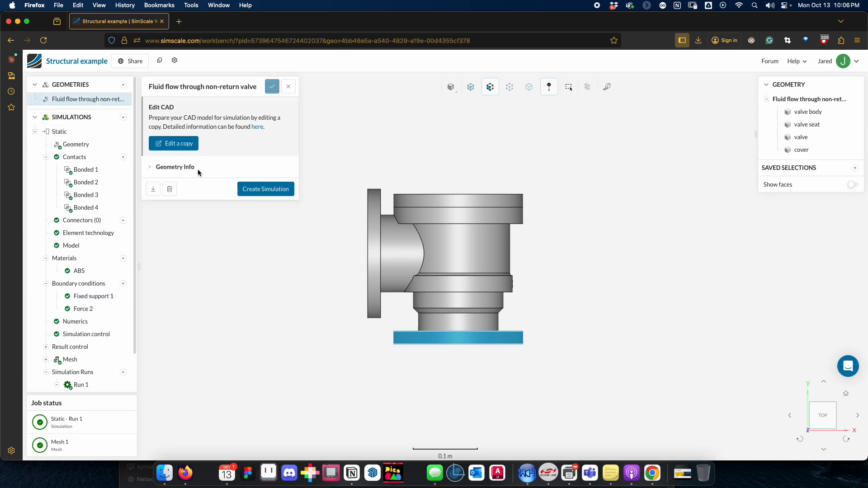
drag(401, 251, 324, 287)
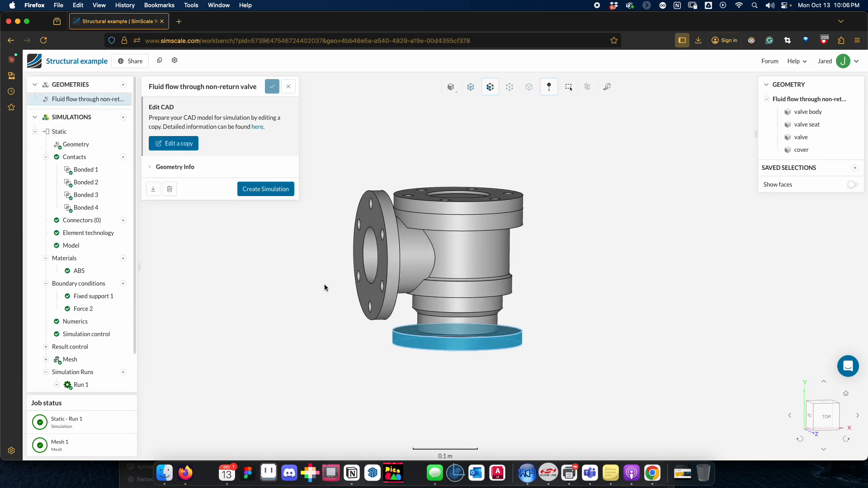
Step: Open the Static analysis settings and view the valve with its support and load markers
click(83, 131)
mouse_move(266, 242)
mouse_down()
mouse_move(253, 254)
mouse_move(264, 244)
mouse_up()
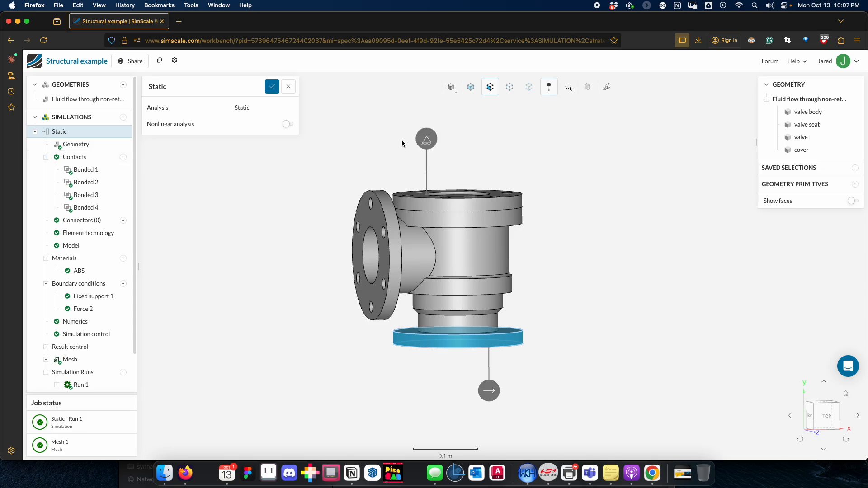
drag(401, 143, 386, 152)
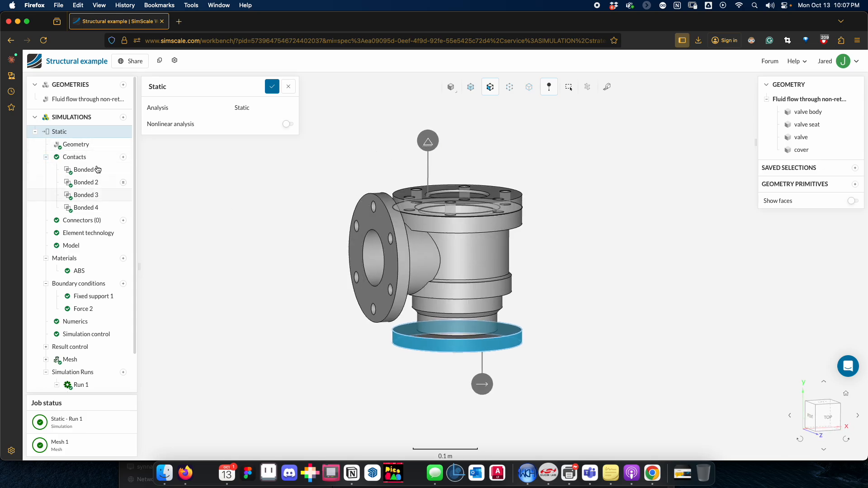
Step: Review the ABS material's properties and assigned volumes, then the face assigned to Fixed support 1
scroll(108, 149, down, 1)
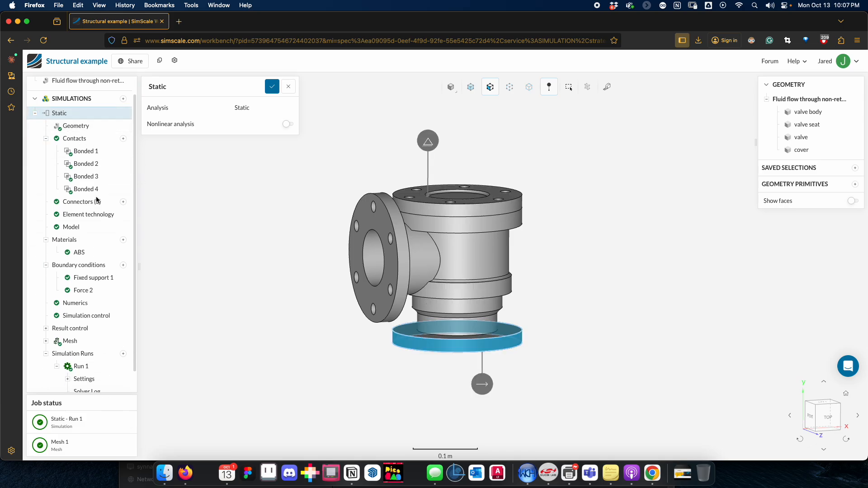
click(83, 240)
click(91, 241)
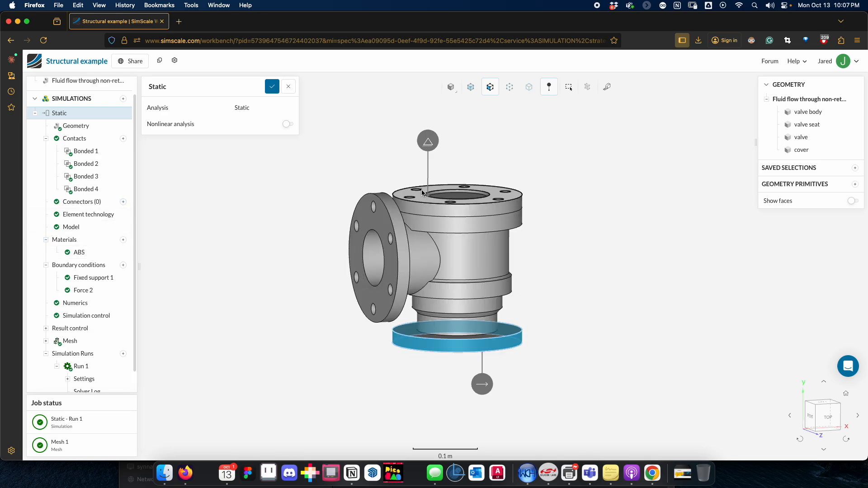
click(88, 252)
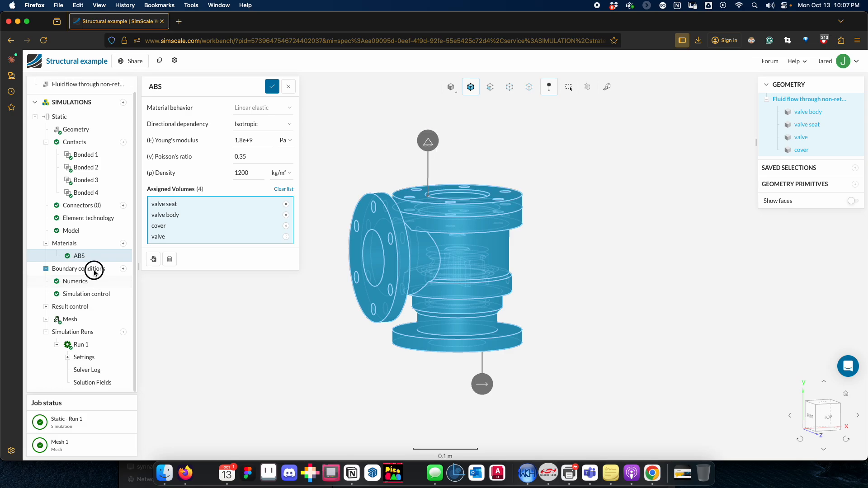
click(102, 278)
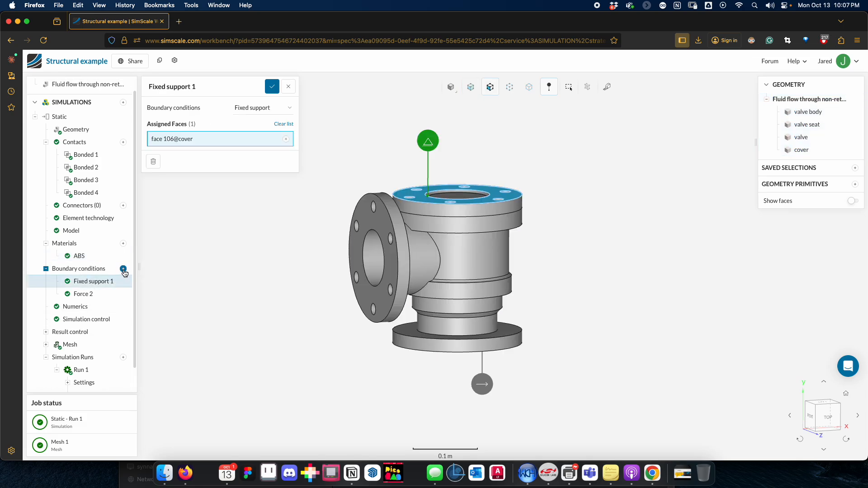
Step: Add a new Fixed support boundary condition and assign it to the end face of the valve body's lower flange
click(123, 268)
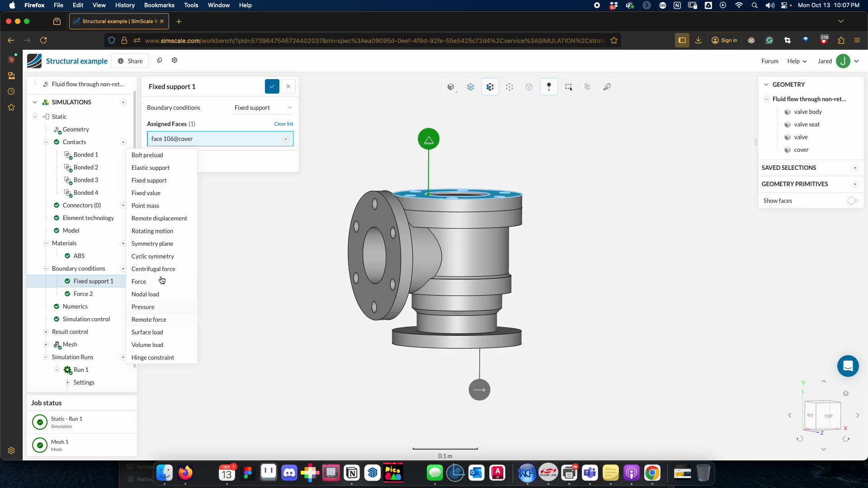
click(163, 180)
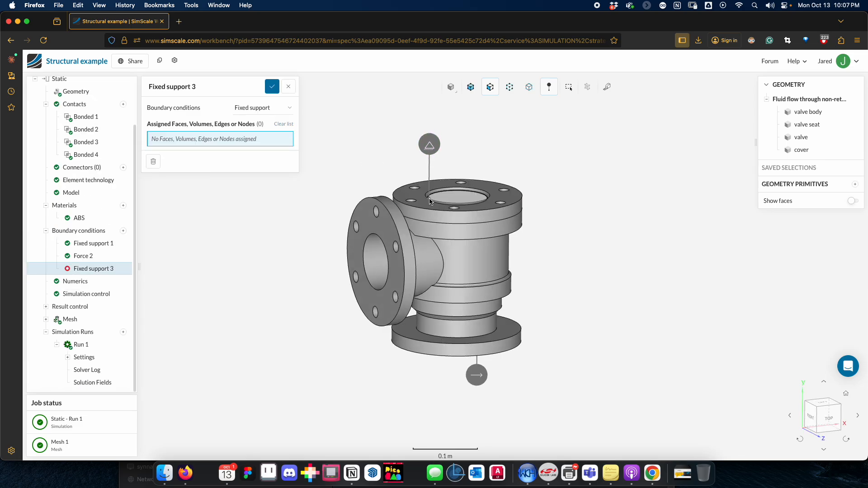
drag(413, 405, 408, 348)
click(408, 346)
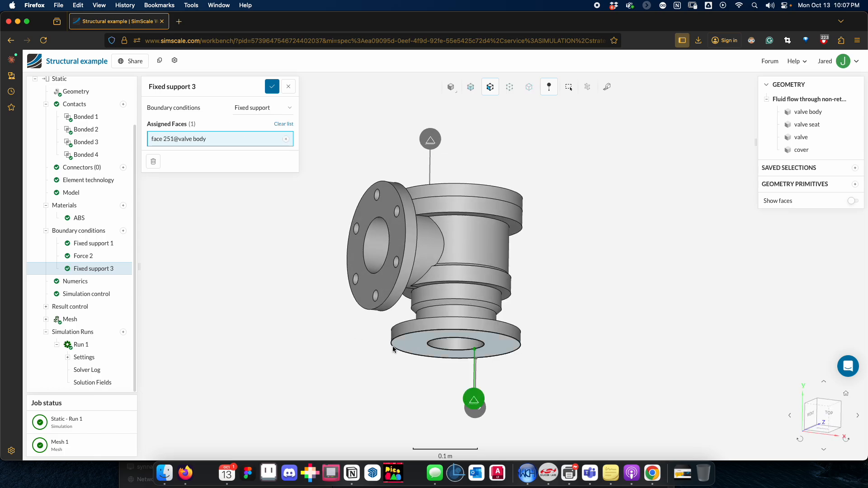
Step: Clear the face assigned to Fixed support 3 and delete that boundary condition
drag(309, 334, 426, 351)
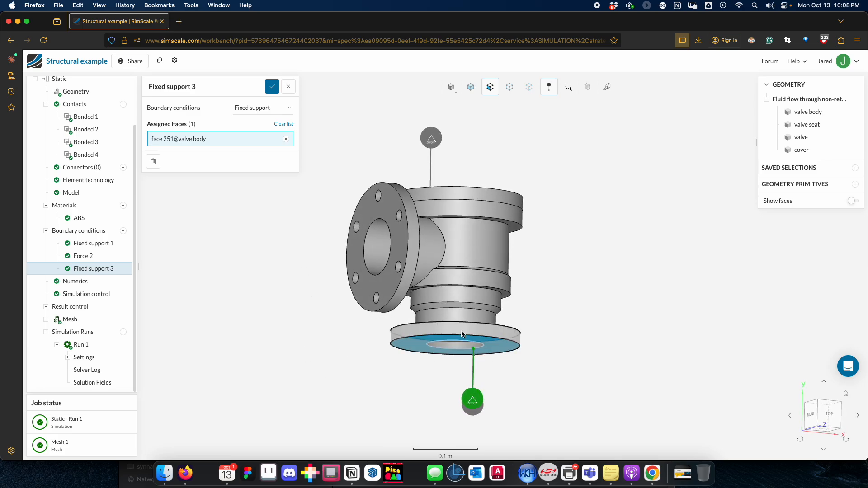
drag(308, 358, 553, 357)
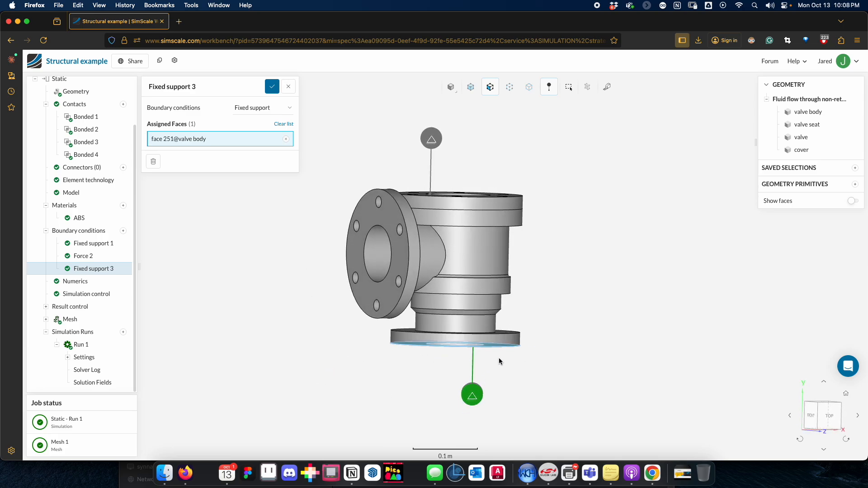
drag(499, 361, 421, 197)
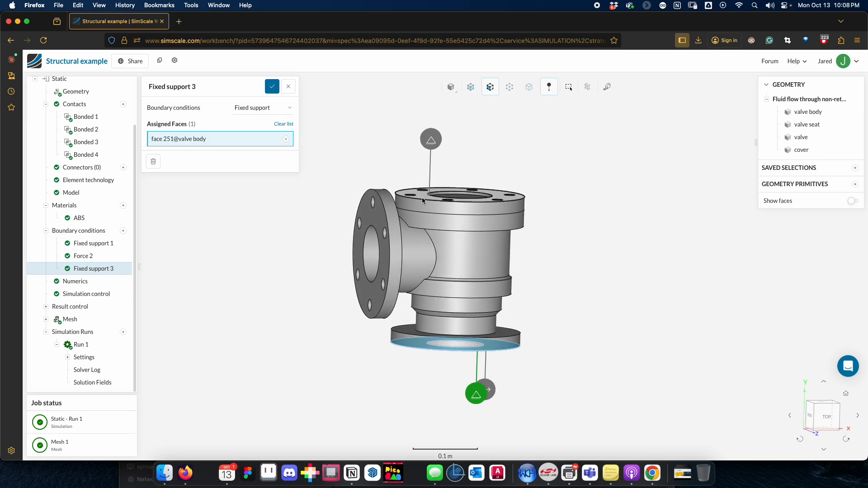
drag(437, 378, 437, 365)
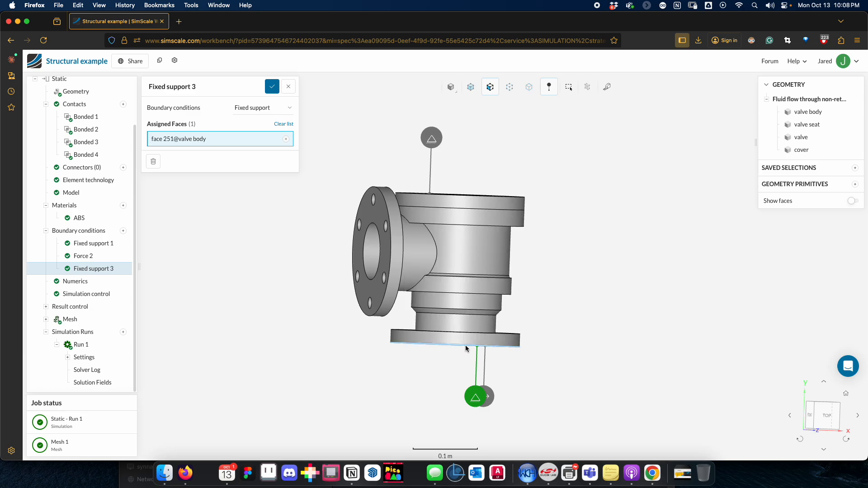
drag(465, 348, 441, 190)
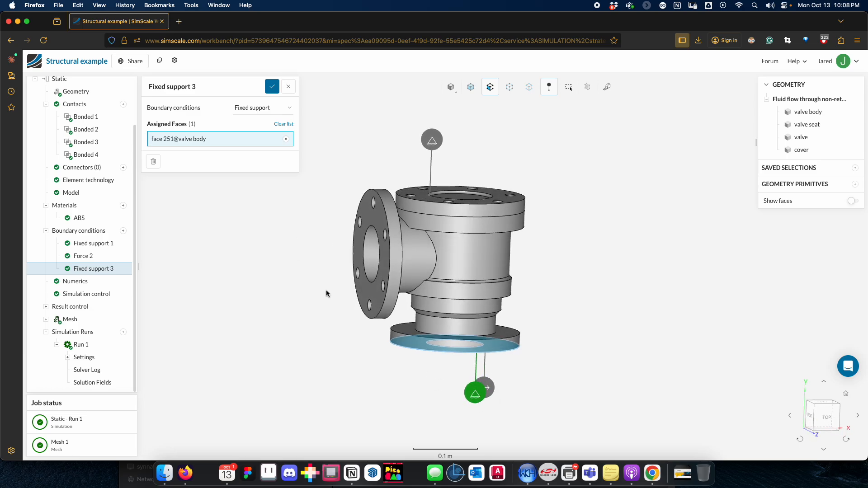
click(285, 140)
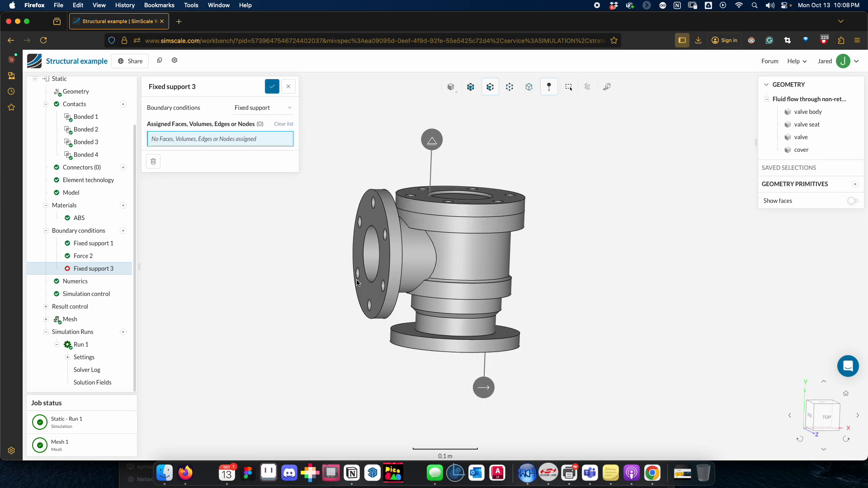
click(287, 92)
drag(441, 423, 456, 363)
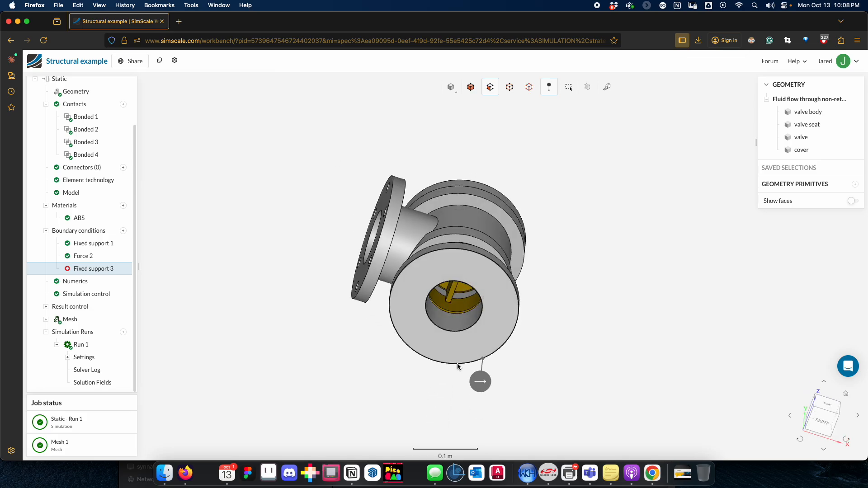
drag(367, 349, 355, 392)
drag(247, 272, 247, 299)
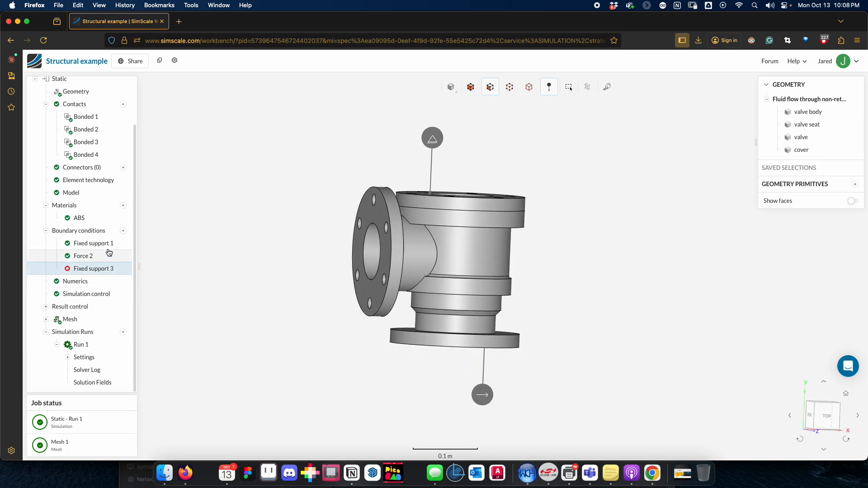
right_click(102, 269)
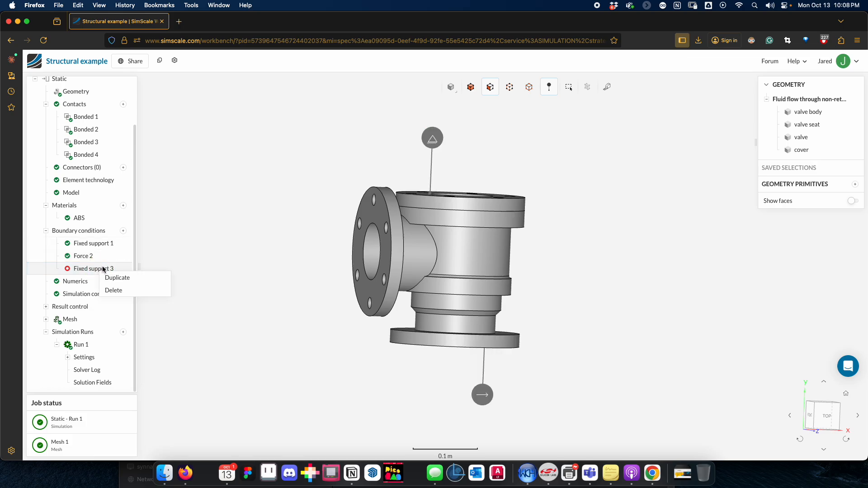
click(117, 288)
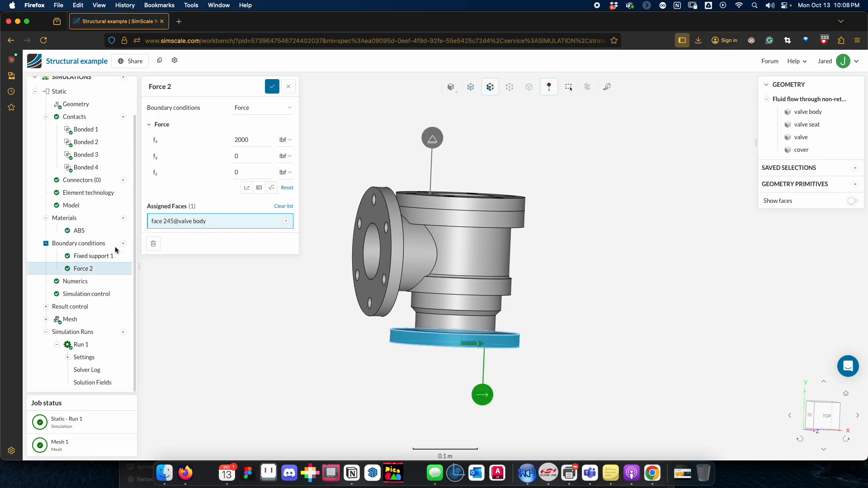
Step: Add a new Force boundary condition and assign it to the outer rim face of the valve body's lower flange
click(90, 269)
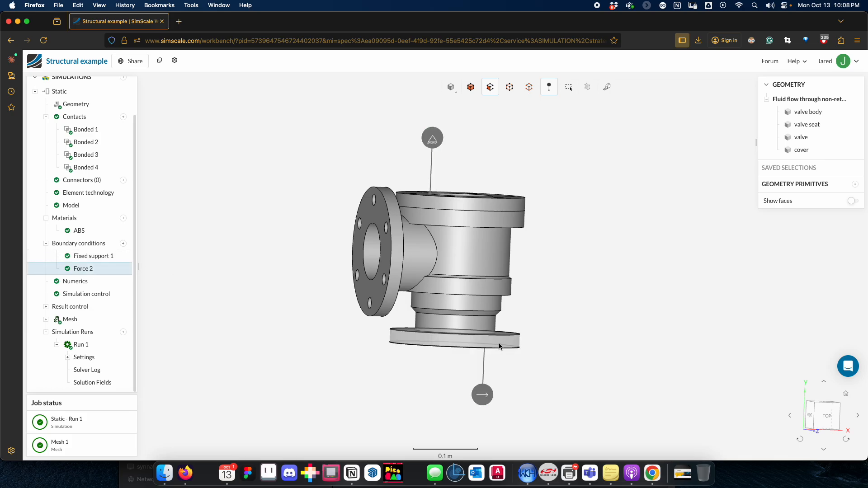
click(123, 243)
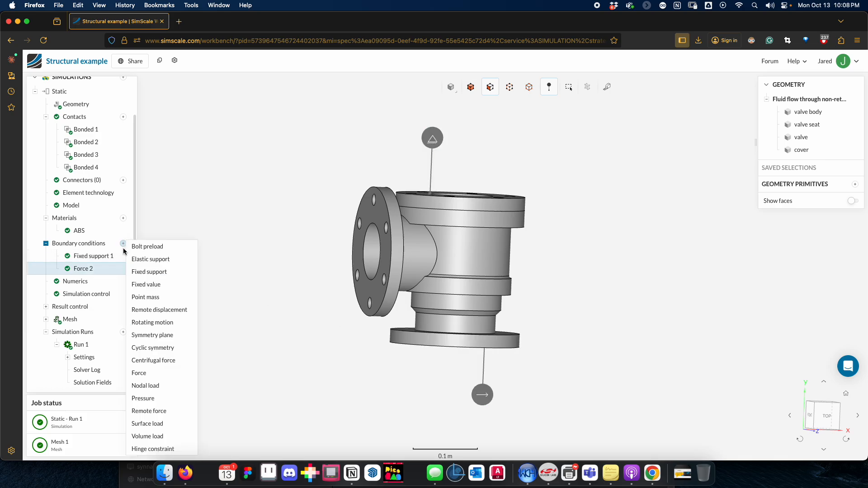
click(159, 376)
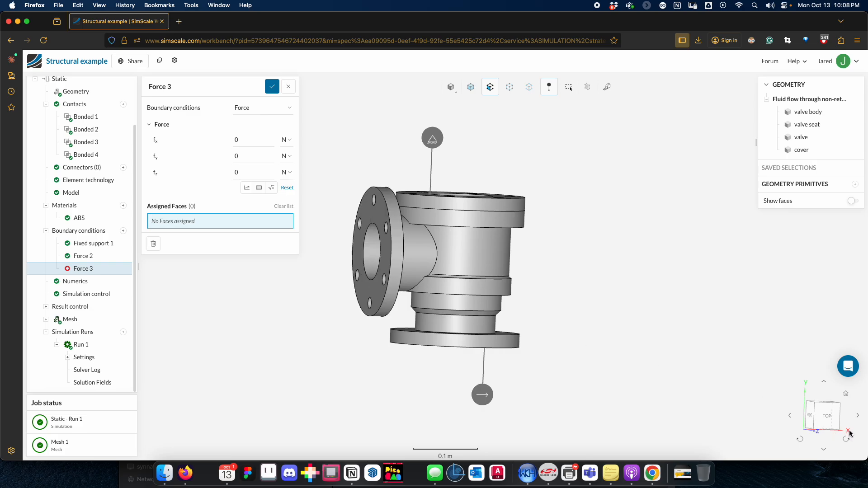
click(398, 342)
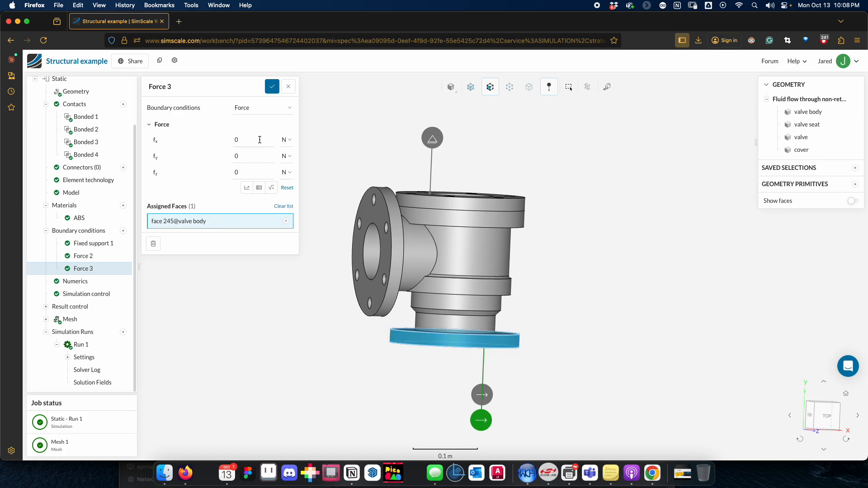
Step: Check the new force's x-component and unit settings, close them and delete the Force 3 boundary condition
click(287, 140)
click(289, 162)
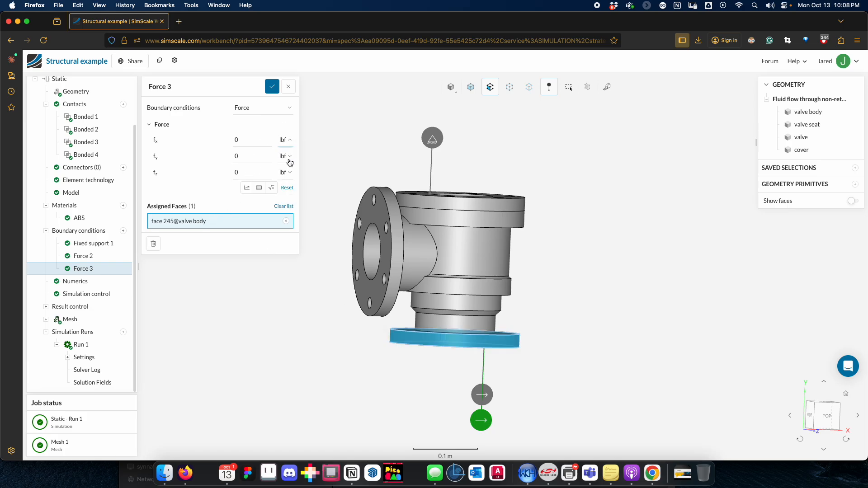
click(258, 140)
click(290, 87)
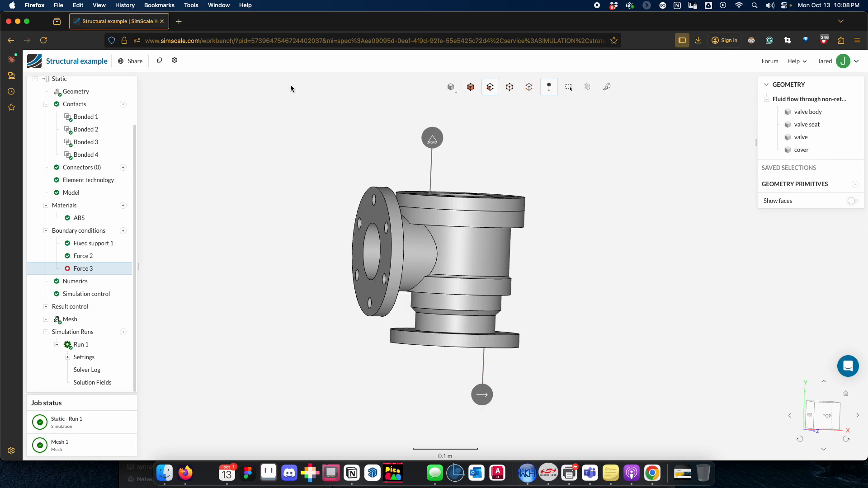
right_click(89, 271)
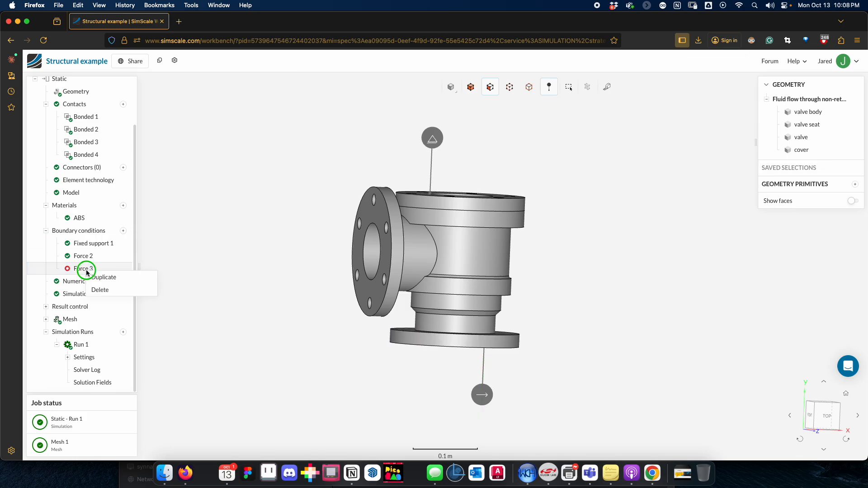
click(103, 290)
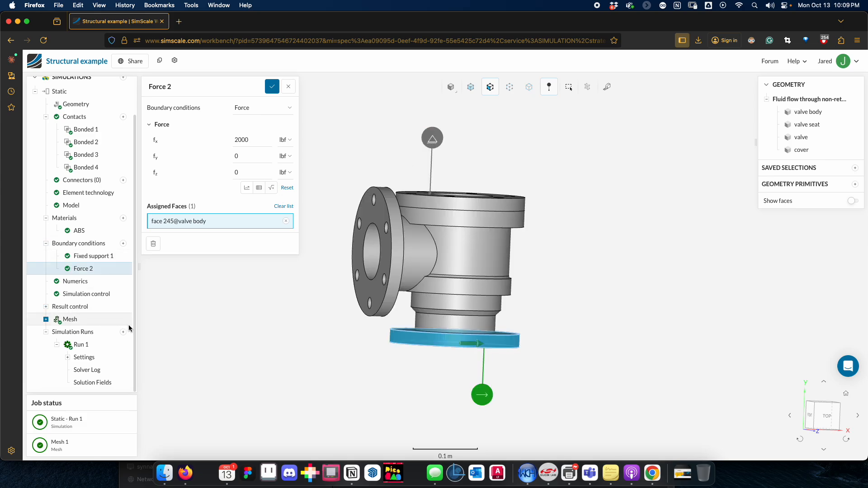
Step: Review the Mesh 1 settings and the meshed valve, then open the Run 1 results for post-processing
click(91, 316)
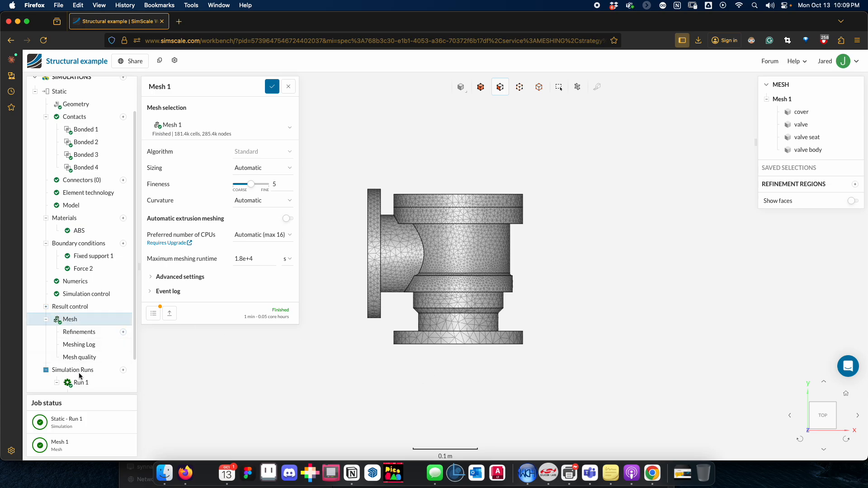
drag(135, 356, 135, 389)
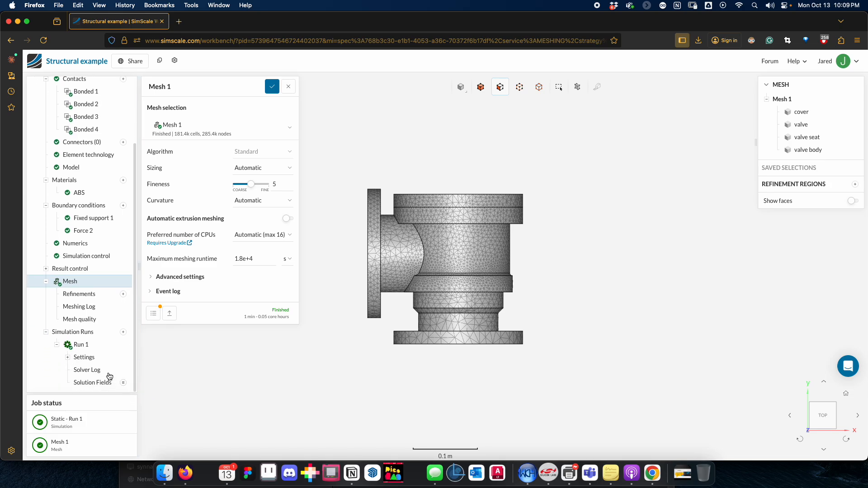
click(97, 344)
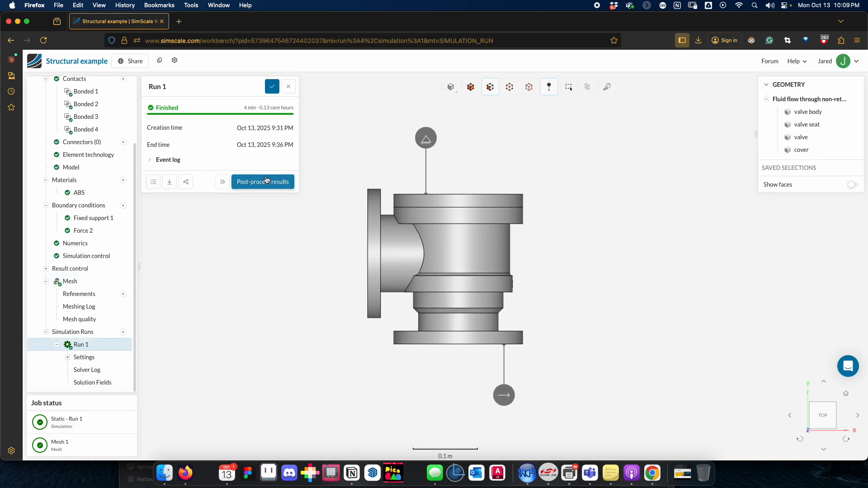
click(289, 183)
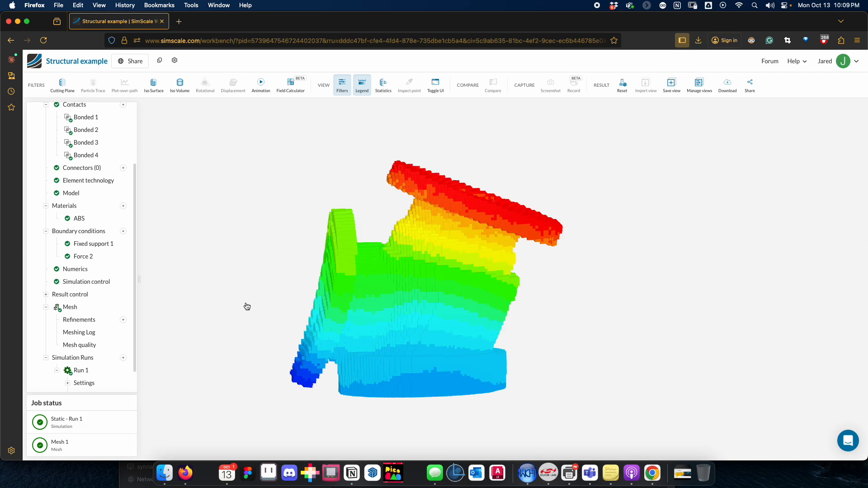
Step: Check the Displacement filter's field and scaling settings and the Parts Color filter in the results
click(223, 165)
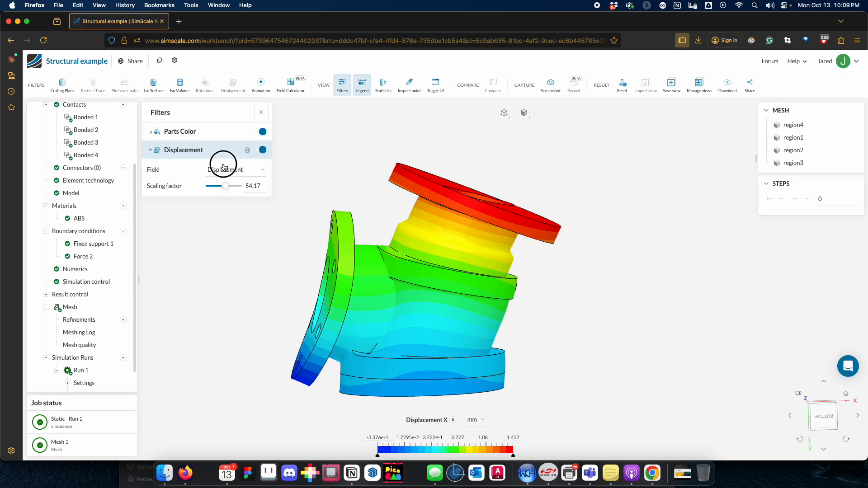
click(215, 171)
click(146, 150)
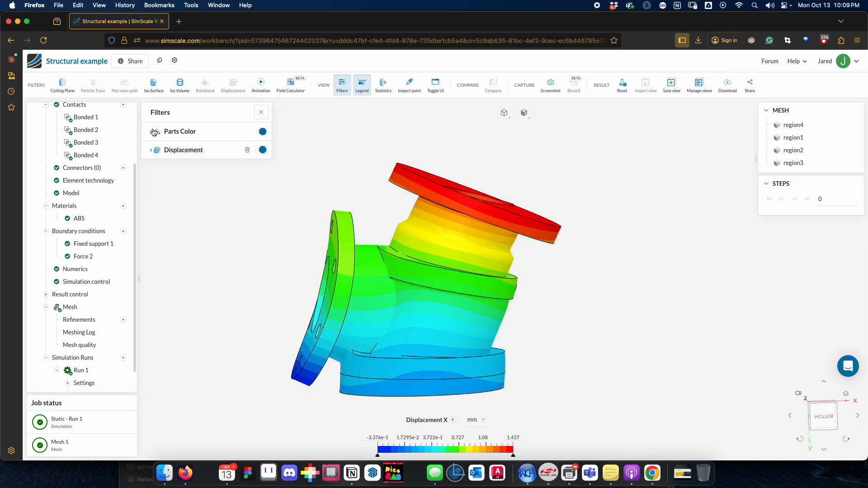
click(153, 131)
click(154, 132)
Step: Color the valve results by Von Mises Stress and set the legend unit to psi
click(453, 420)
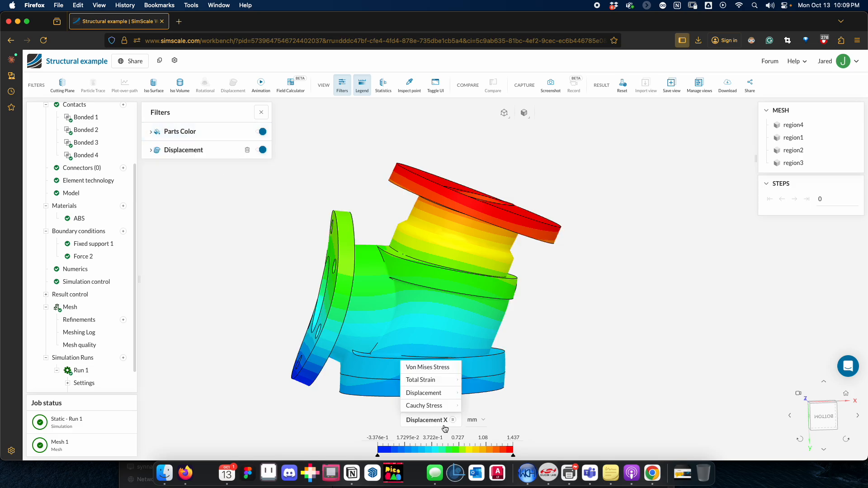
mouse_move(440, 406)
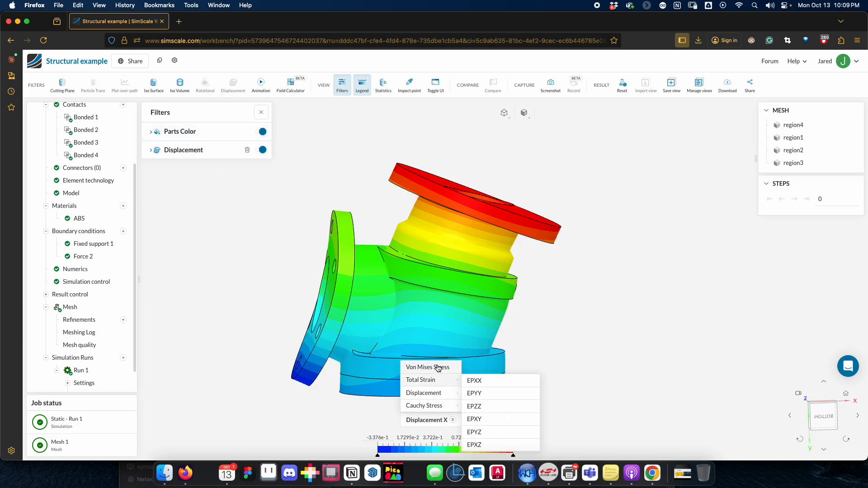
mouse_move(443, 383)
click(420, 367)
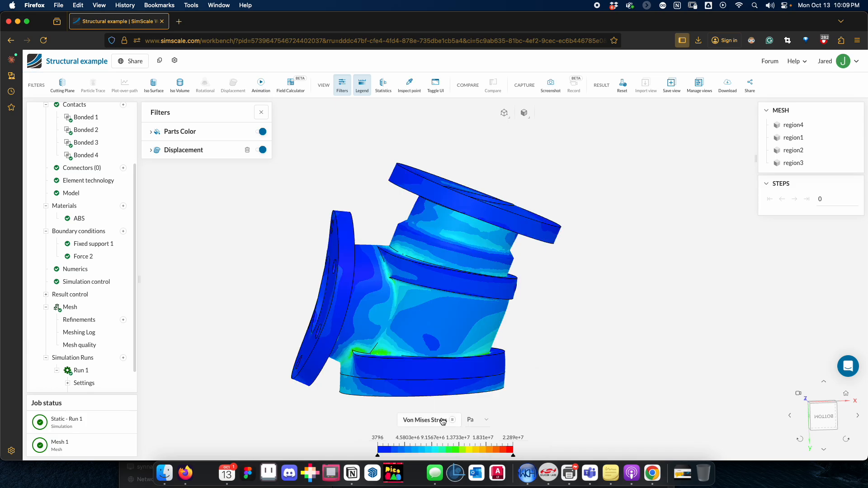
click(474, 420)
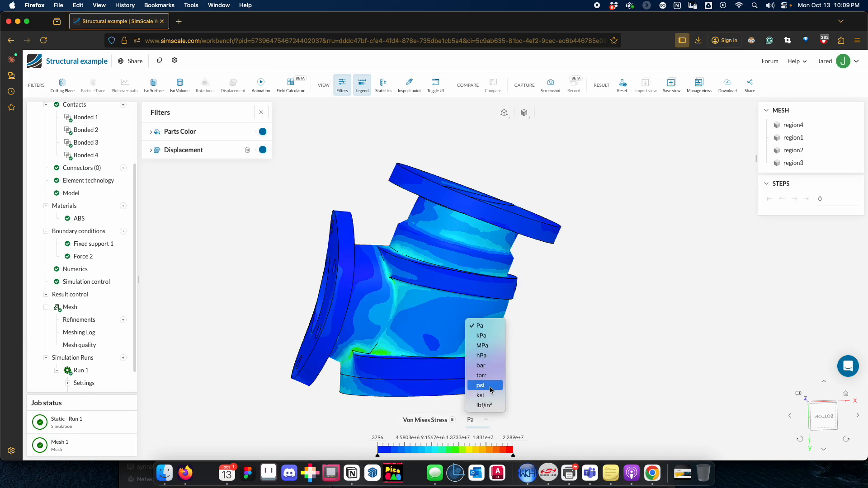
click(500, 397)
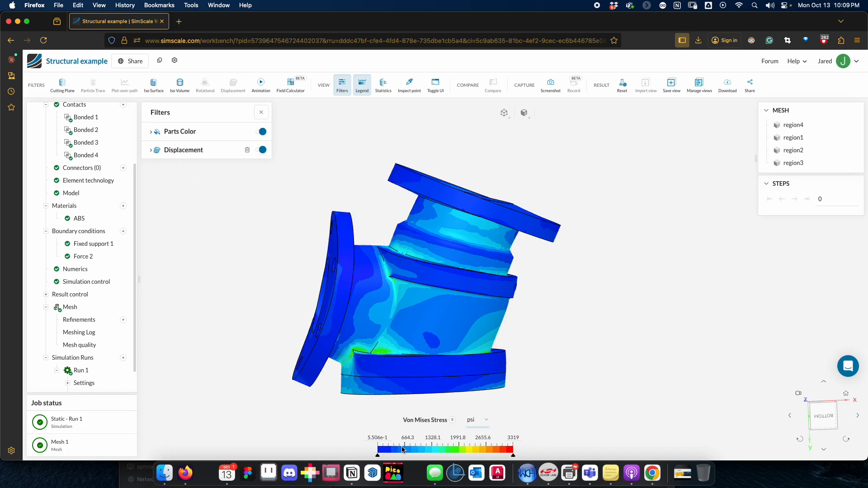
Step: Set the Displacement filter's scaling factor to 1 and inspect the stress distribution on the valve from different angles
click(152, 149)
drag(225, 186, 211, 187)
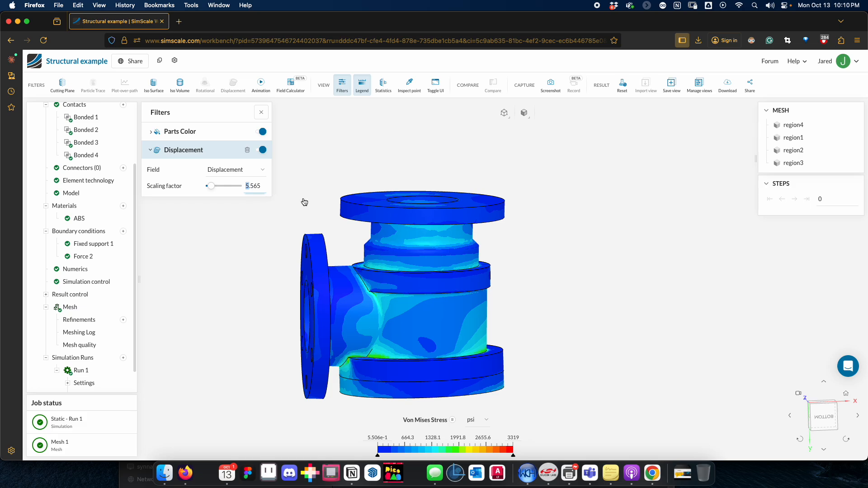
drag(262, 187, 230, 186)
text(1)
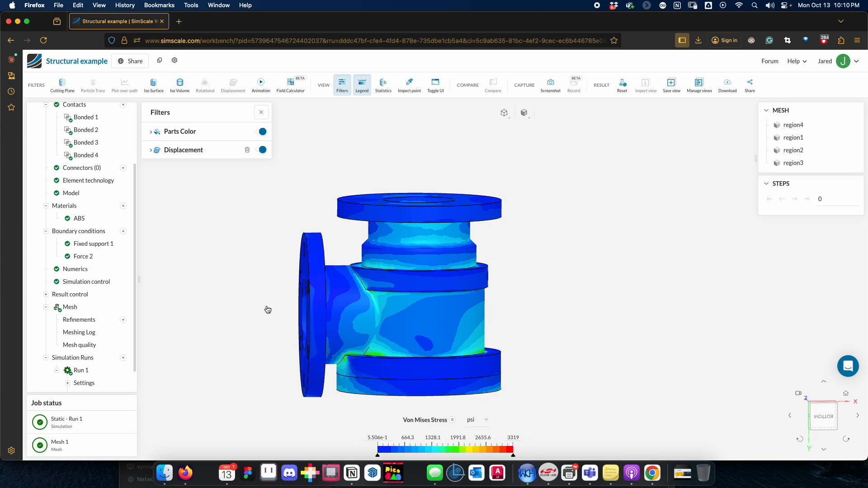
drag(267, 310, 246, 310)
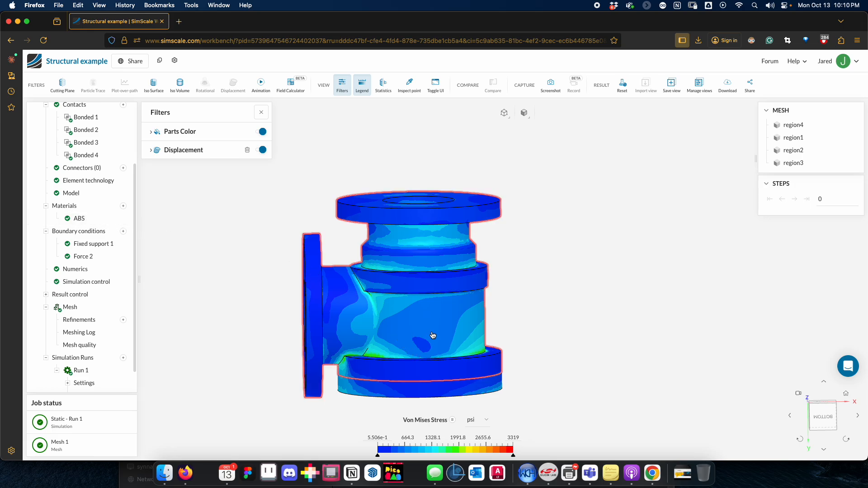
drag(240, 287, 263, 255)
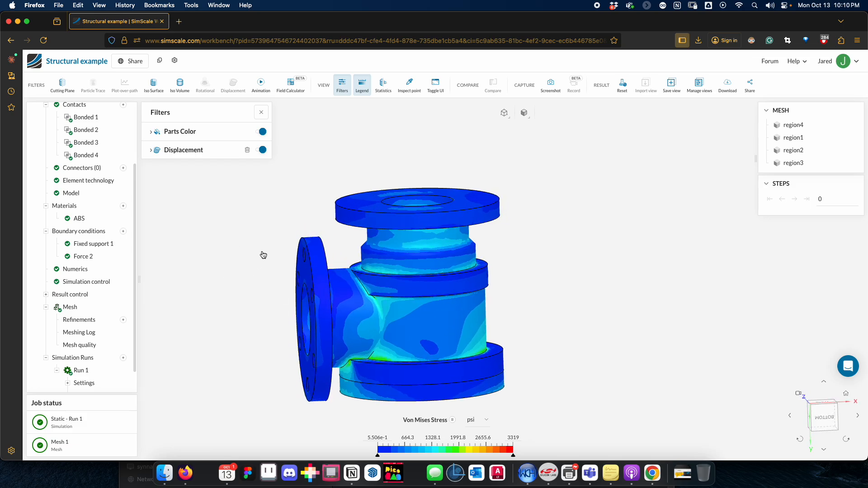